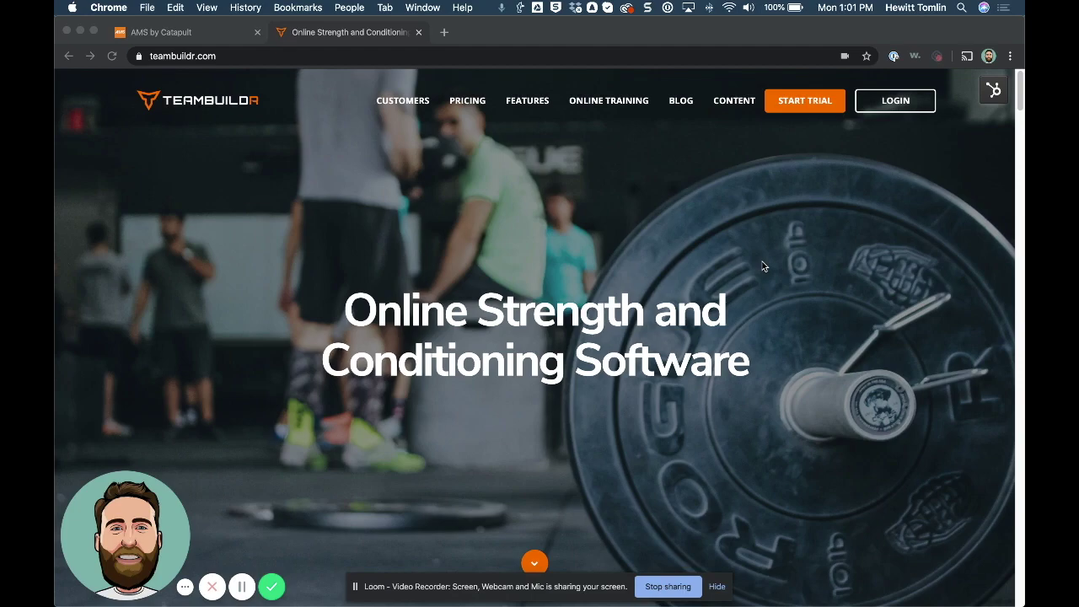
Sign in to TeamBuildr with the saved account
left_click(774, 209)
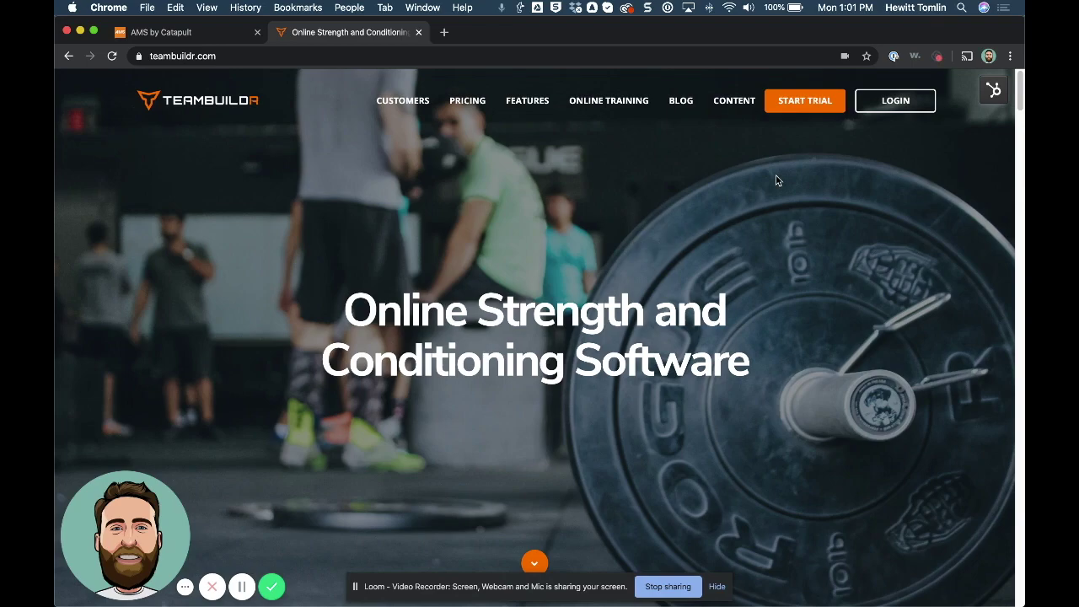
left_click(899, 103)
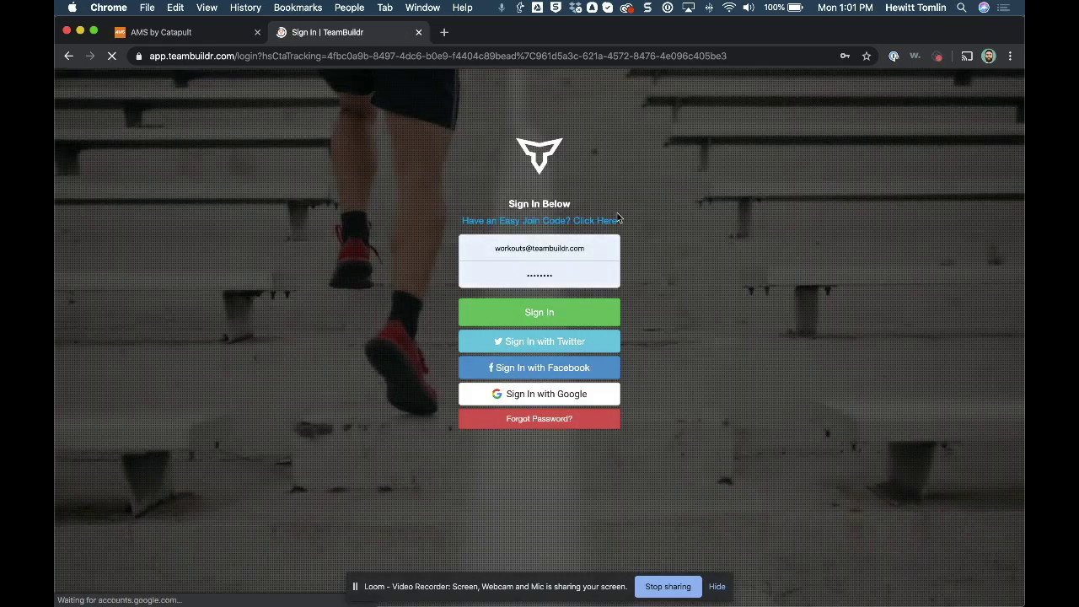
left_click(537, 313)
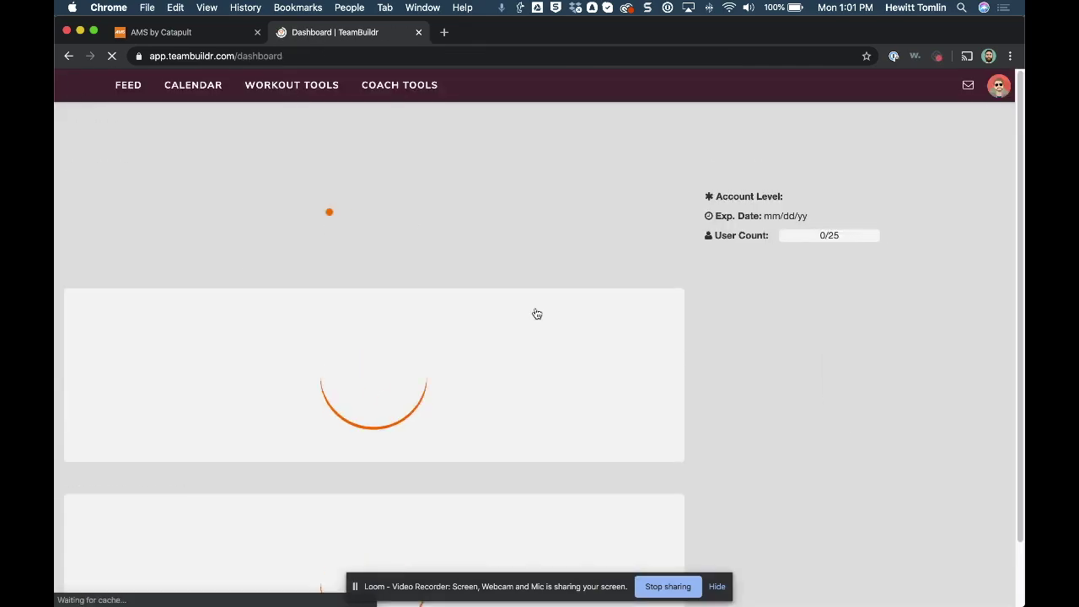
Open Settings › Integrations and review the Catapult server address and sync options
left_click(998, 86)
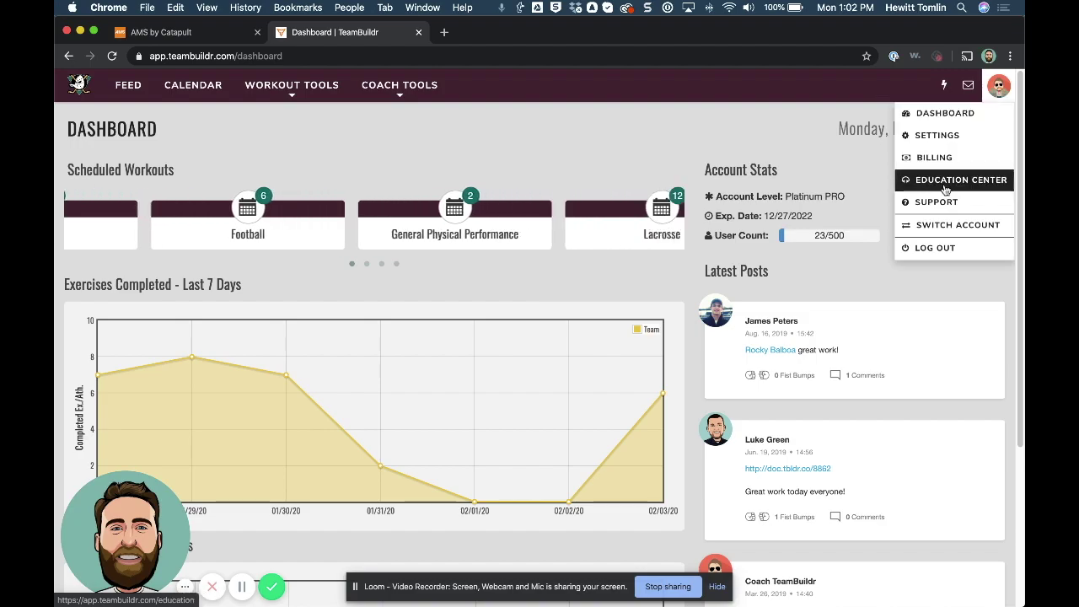
left_click(941, 144)
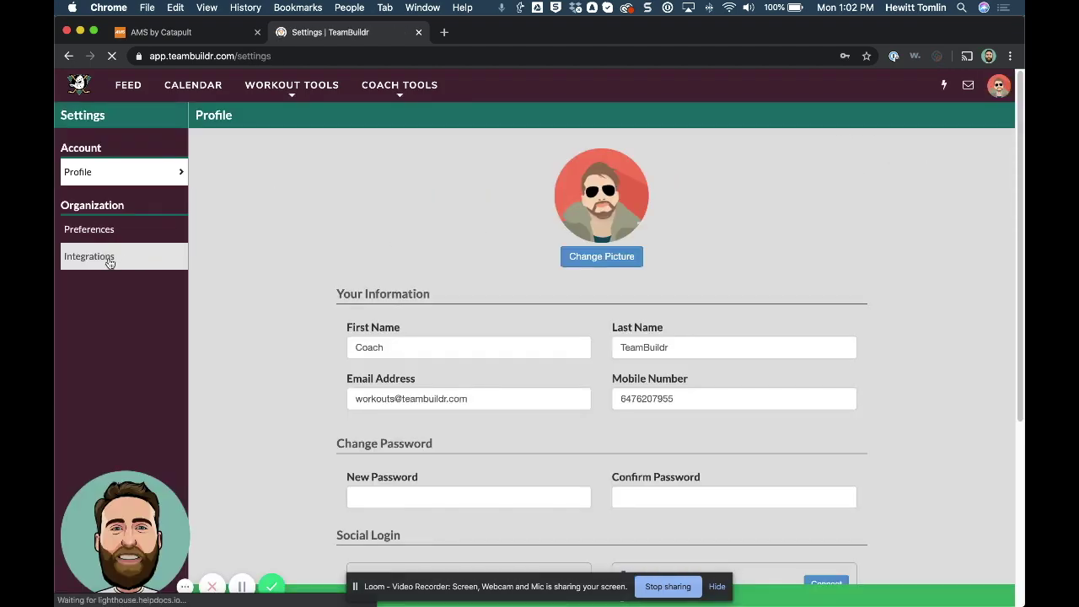
left_click(109, 257)
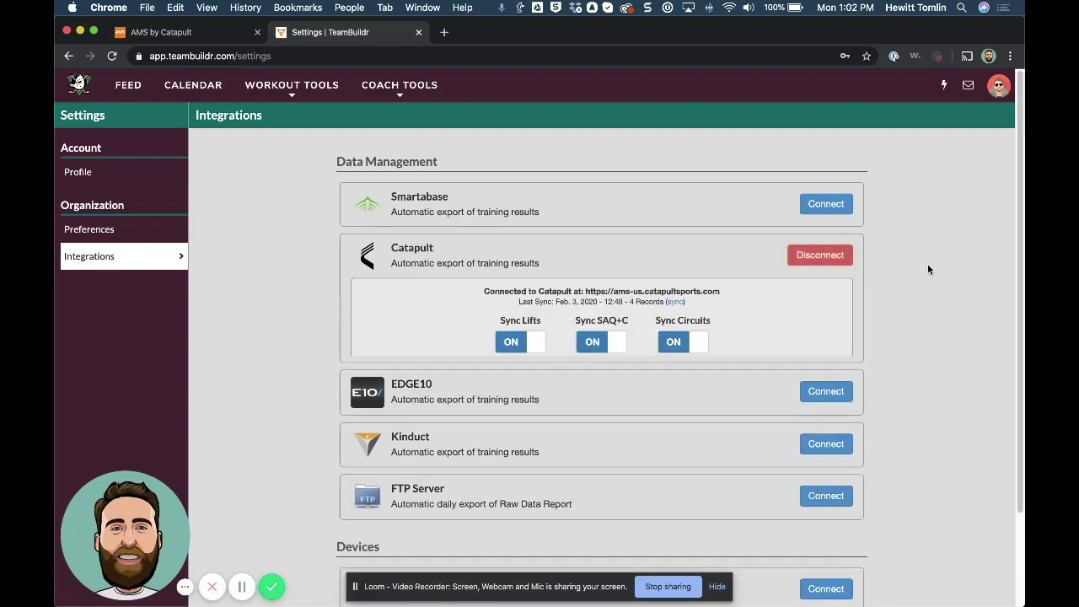
scroll(928, 263, "down", 2)
scroll(812, 282, "up", 2)
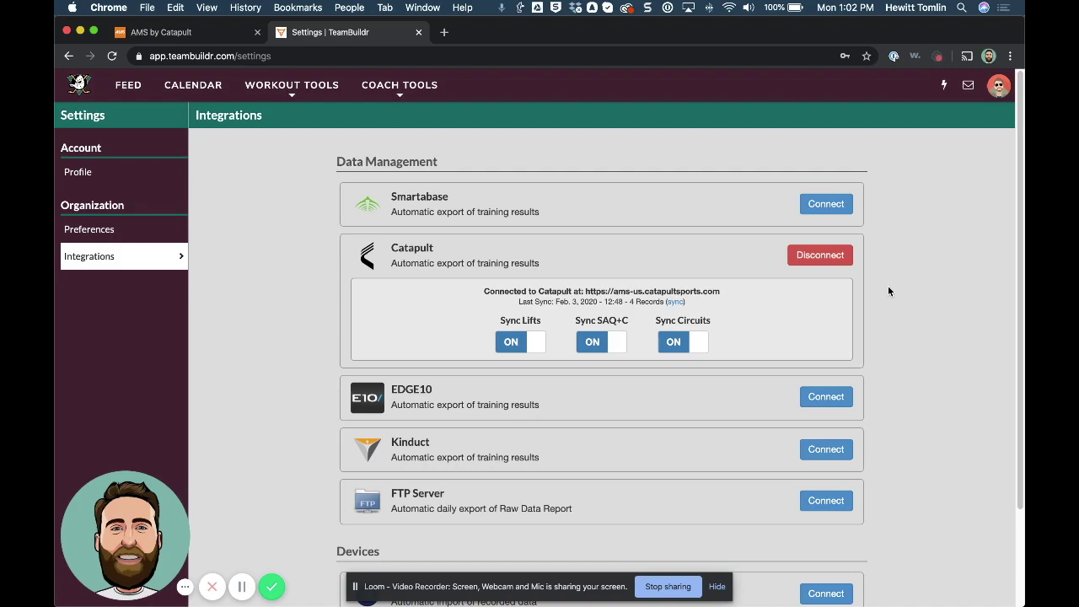
left_click_drag(586, 291, 717, 294)
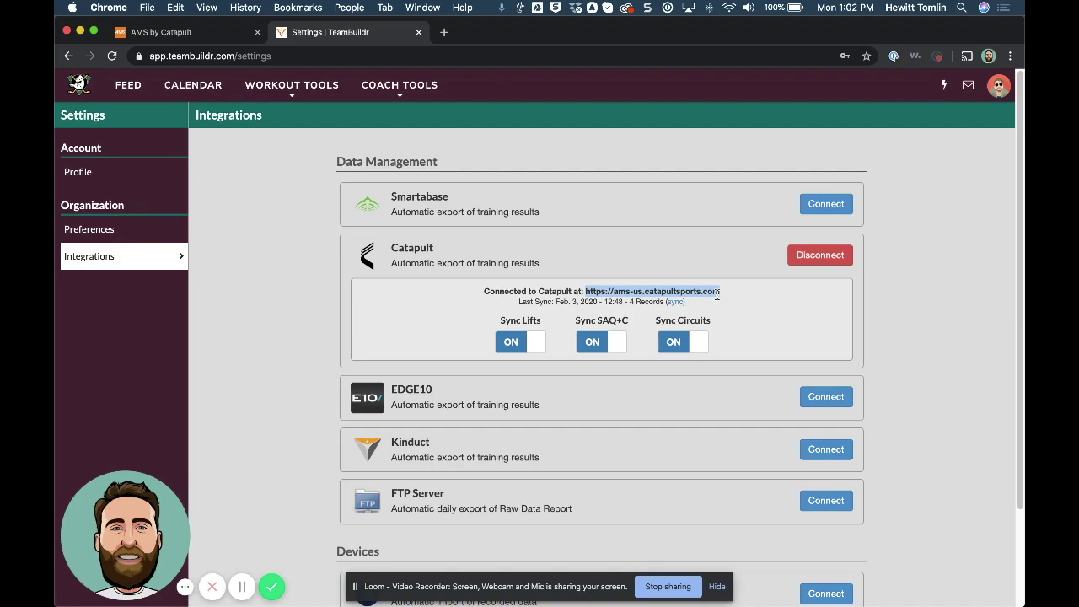
left_click(719, 296)
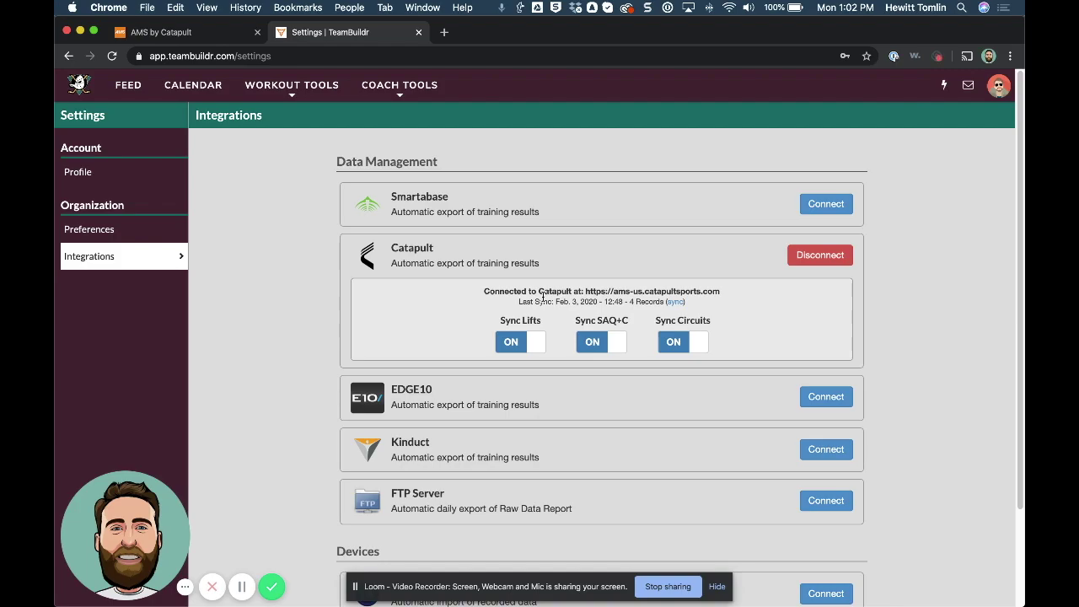
Open the first athlete's Feb. 03, 2020 workout and page through the Barbell Back Squat to Hang Power Snatch cards
mouse_move(295, 88)
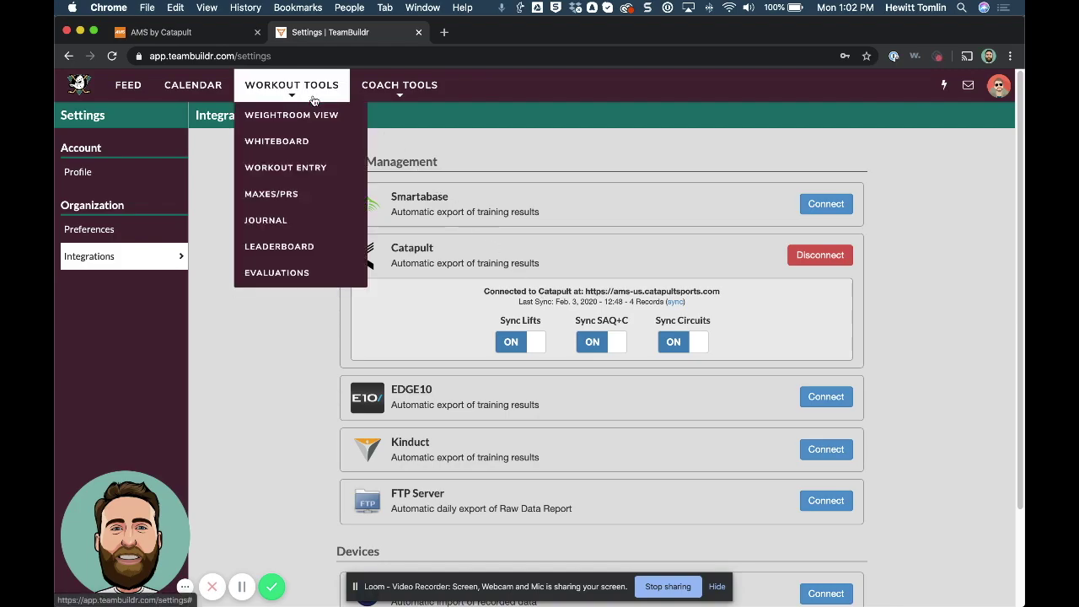
left_click(306, 168)
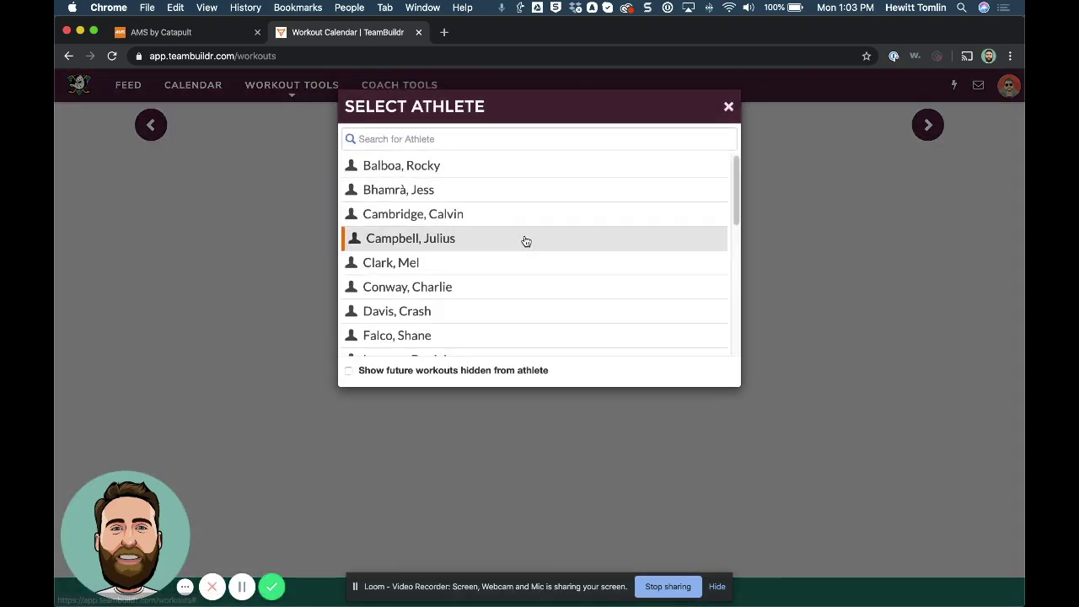
left_click(457, 166)
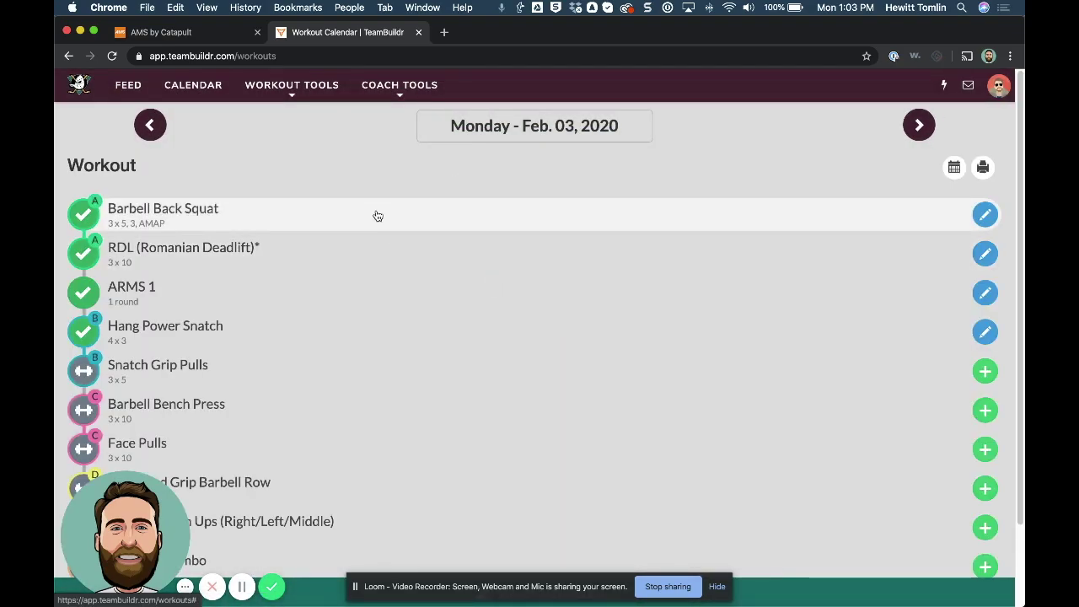
left_click(330, 218)
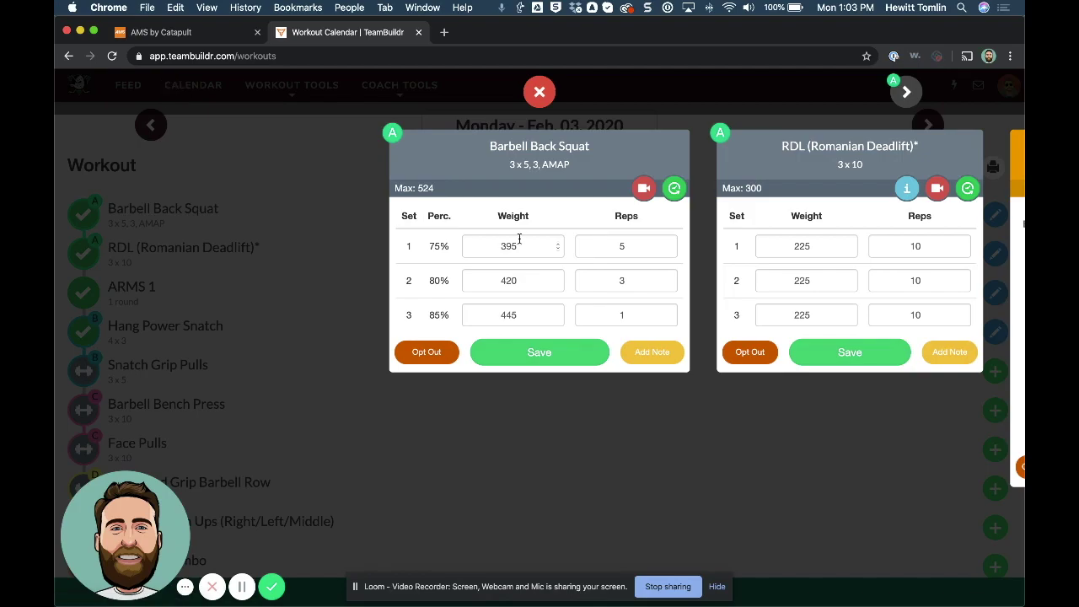
left_click(908, 100)
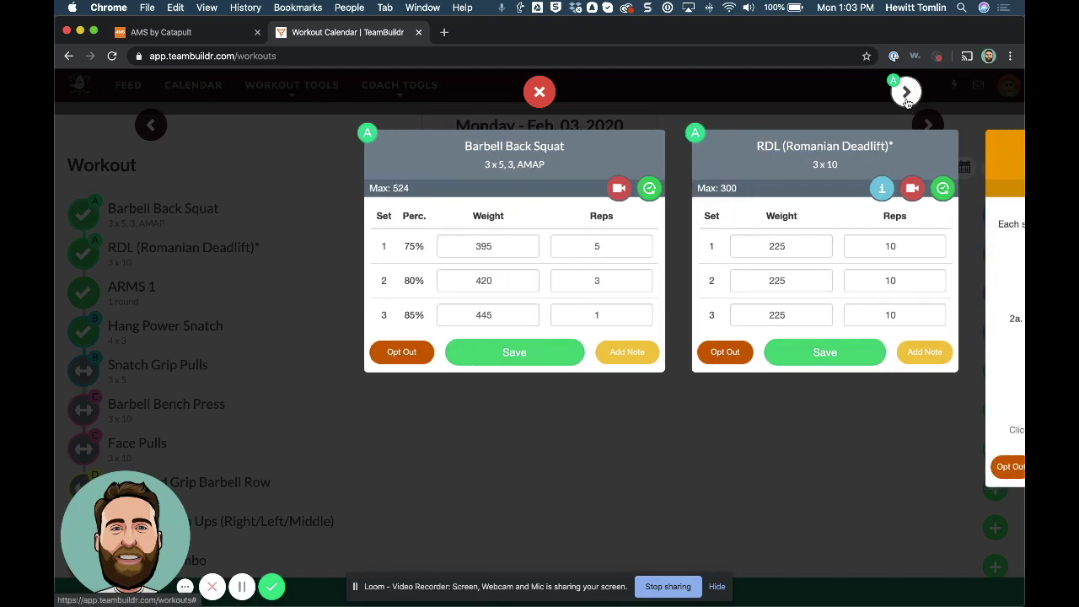
left_click(908, 99)
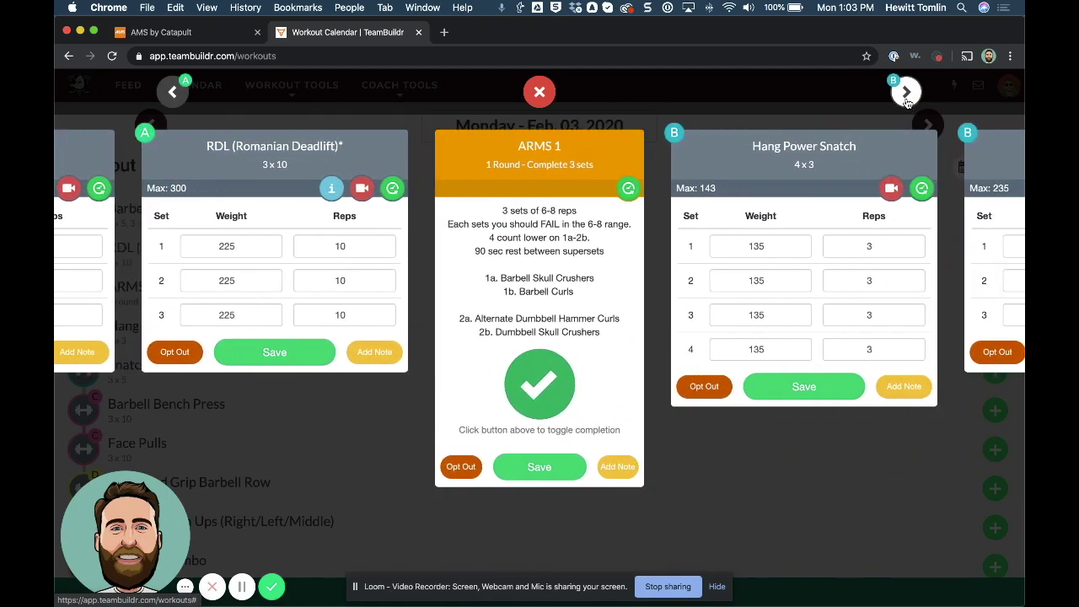
left_click(907, 92)
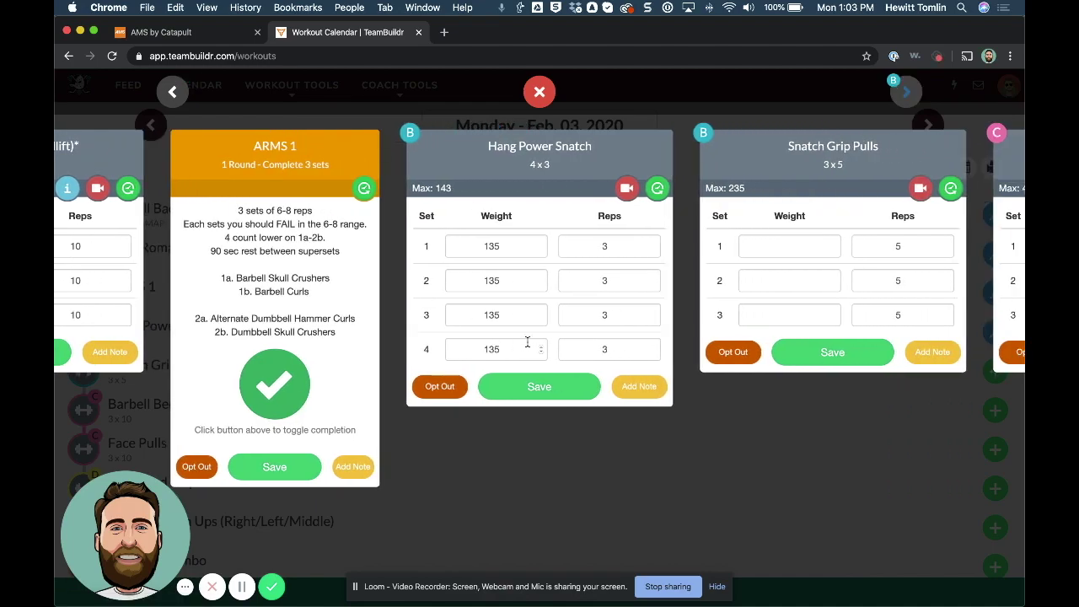
left_click(539, 90)
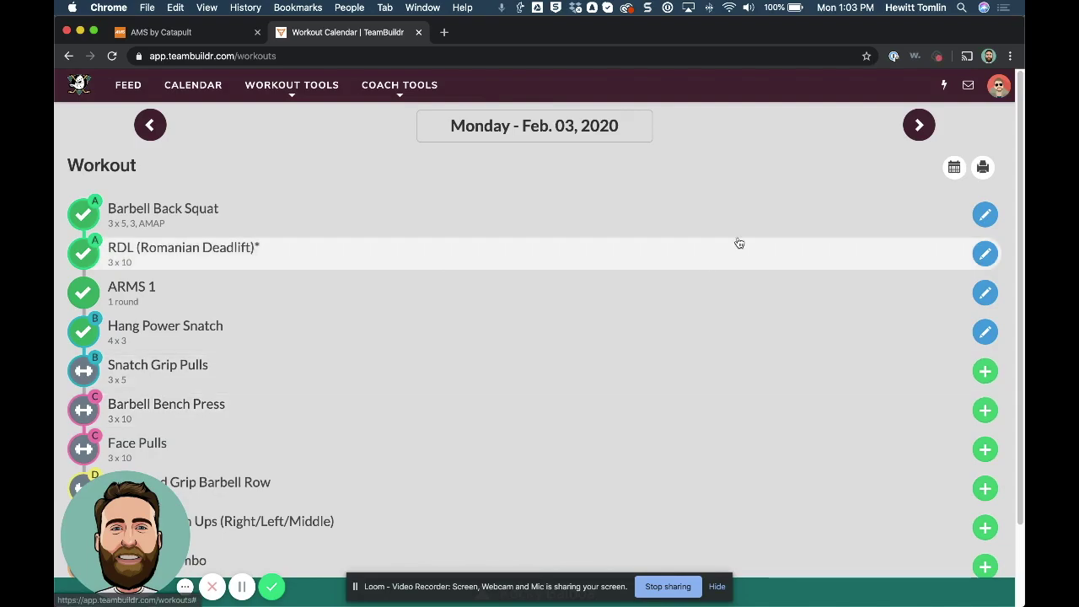
Check the Catapult last-sync details under Preferences and Integrations, then switch to Catapult AMS
left_click(999, 85)
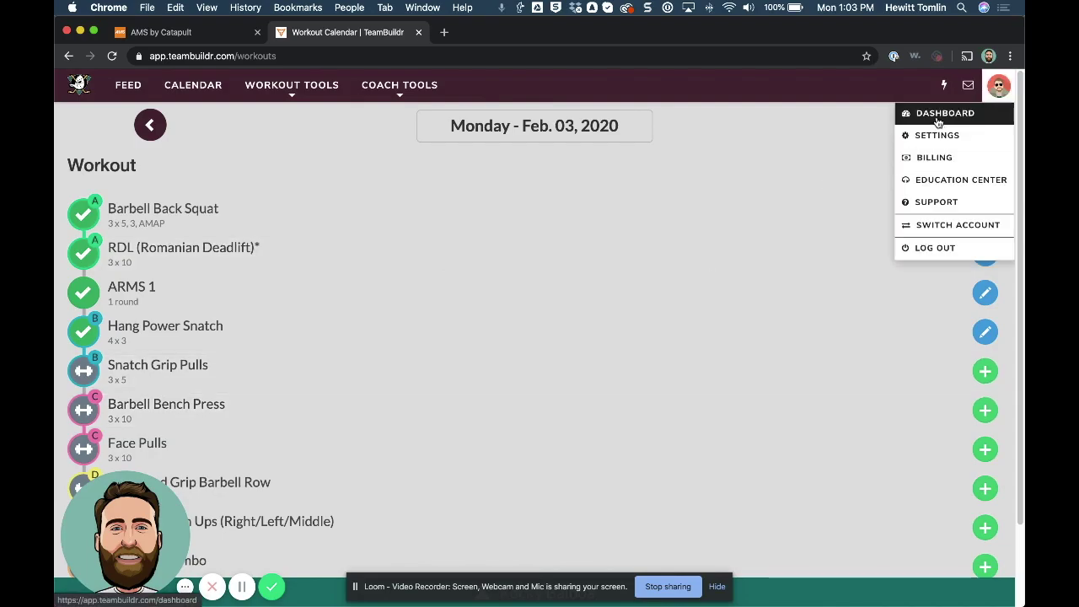
left_click(936, 135)
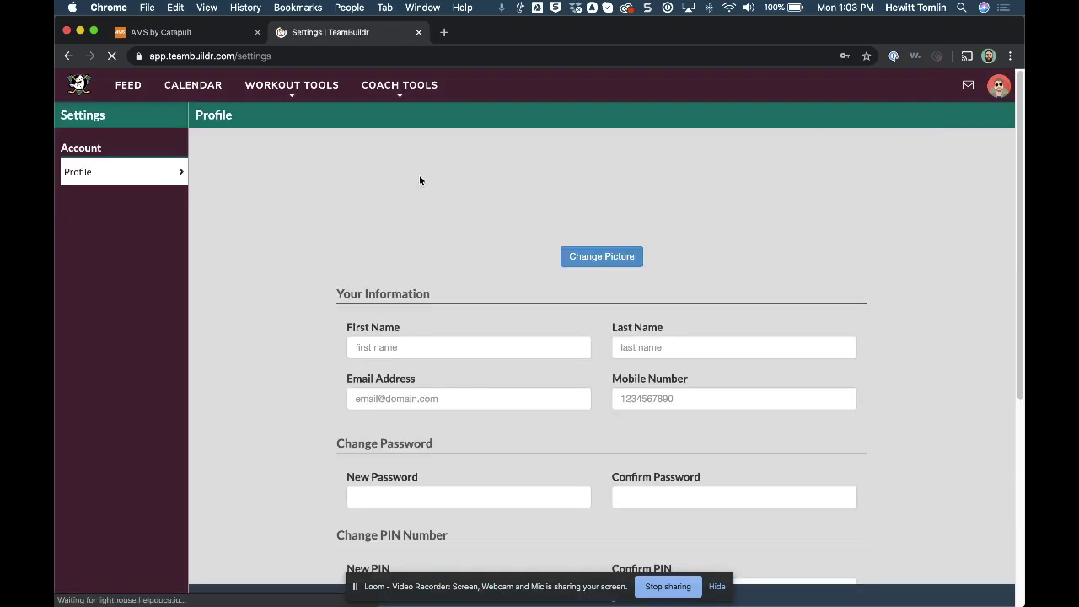
left_click(125, 230)
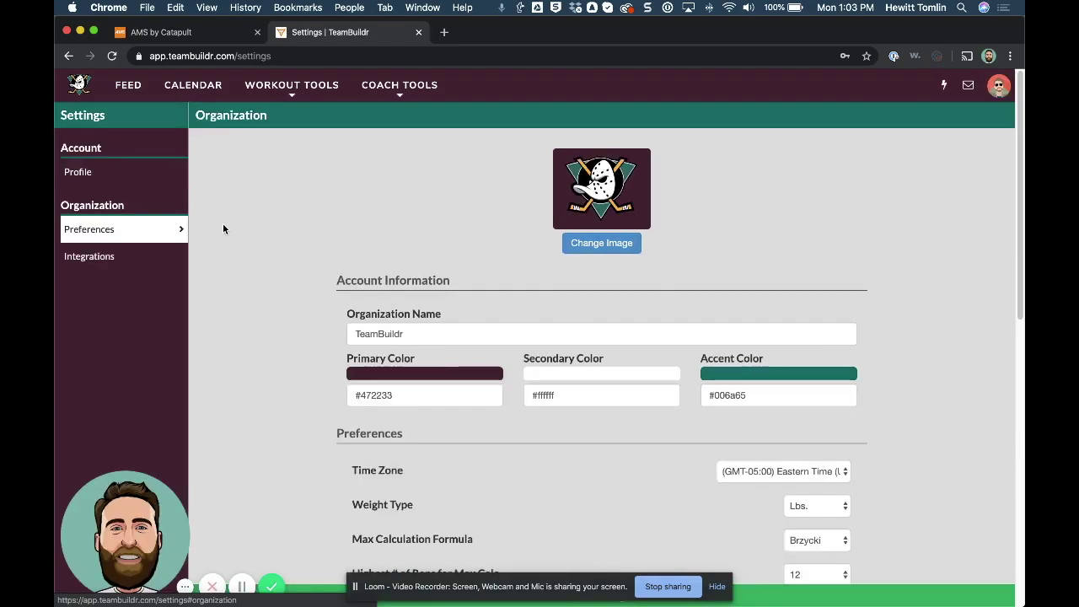
left_click(112, 258)
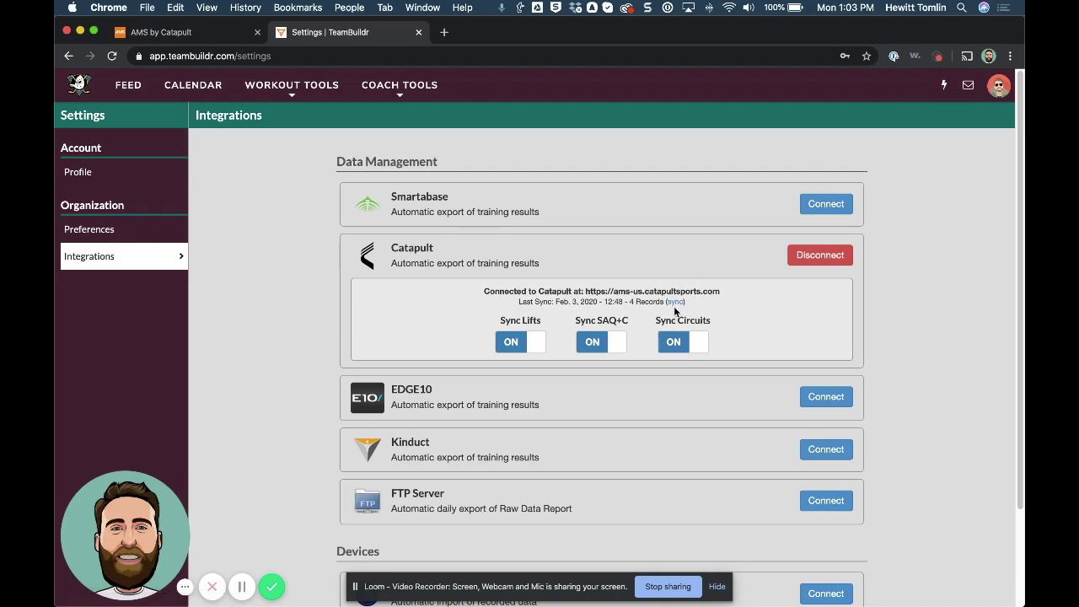
left_click(211, 34)
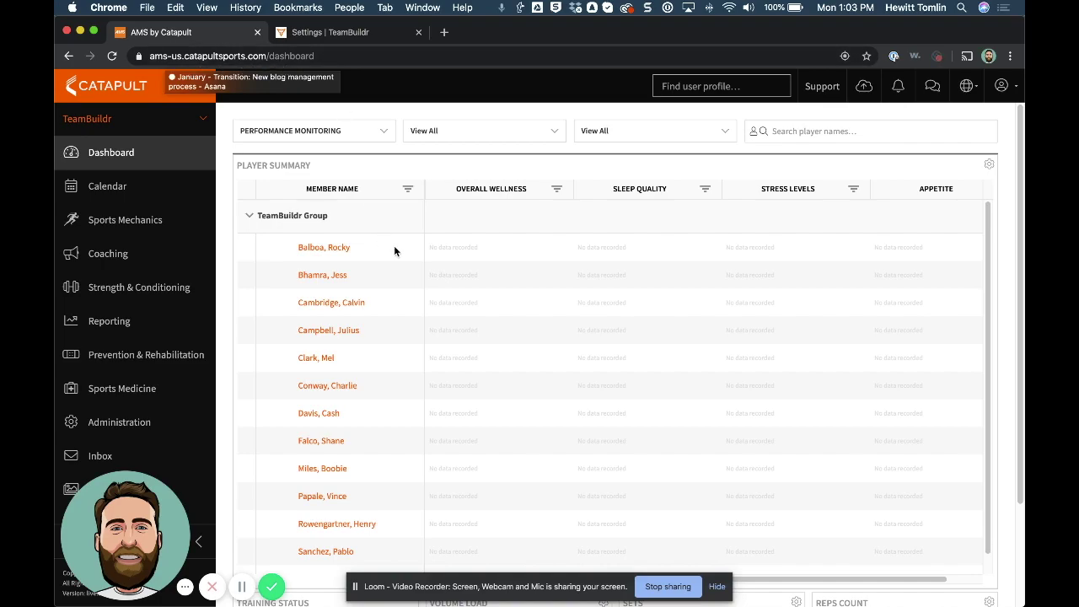
Open the first listed athlete's profile from the AMS Player Summary
scroll(462, 300, "down", 1)
scroll(462, 300, "up", 1)
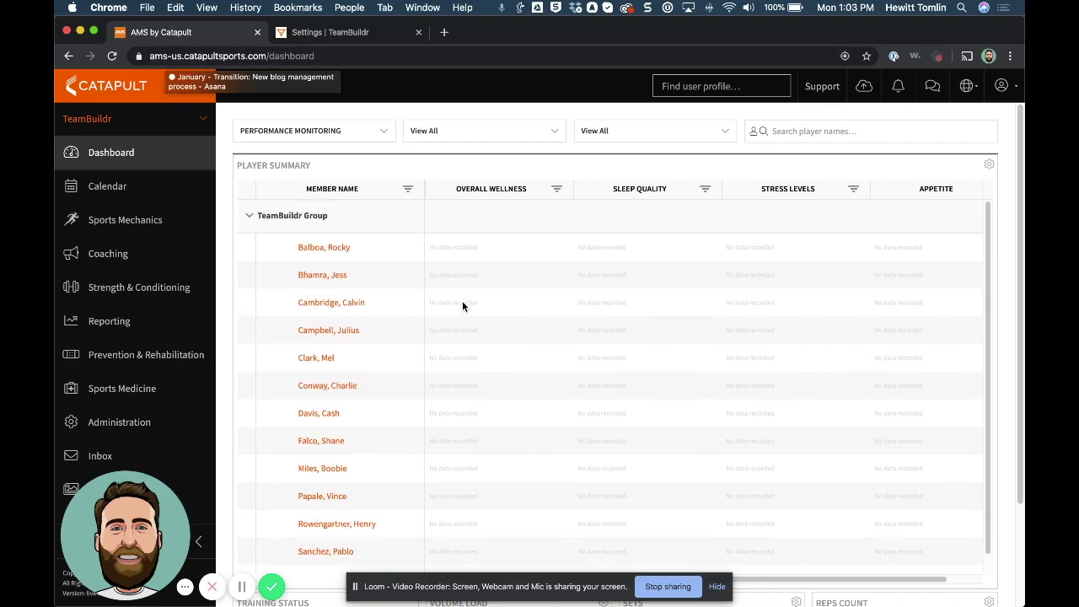
left_click(339, 255)
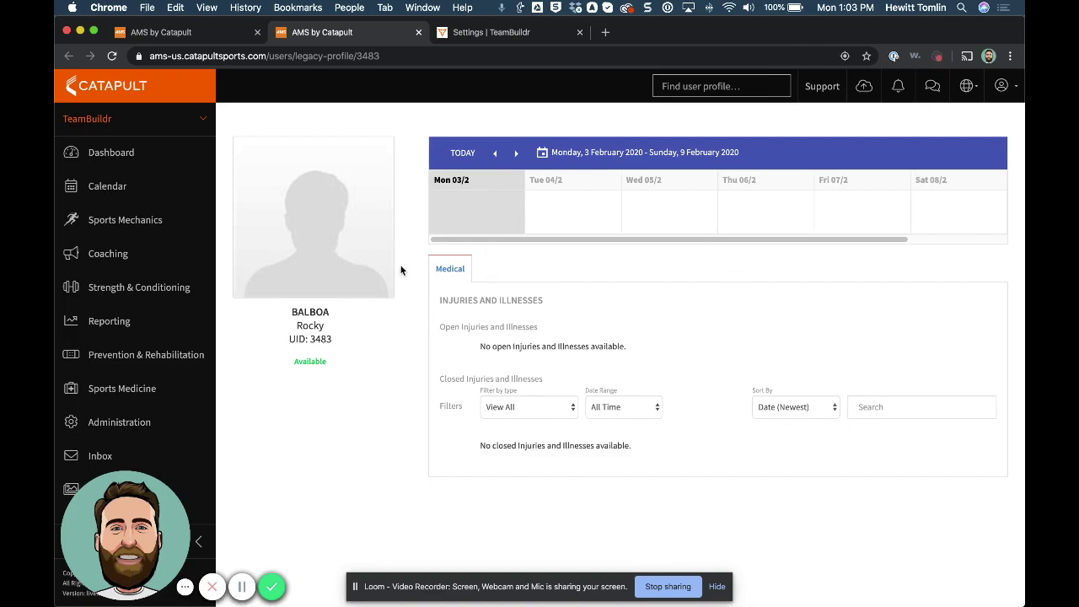
Open Strength & Conditioning › Testing and scroll across the four 2020-02-03 exercise result columns
left_click(137, 295)
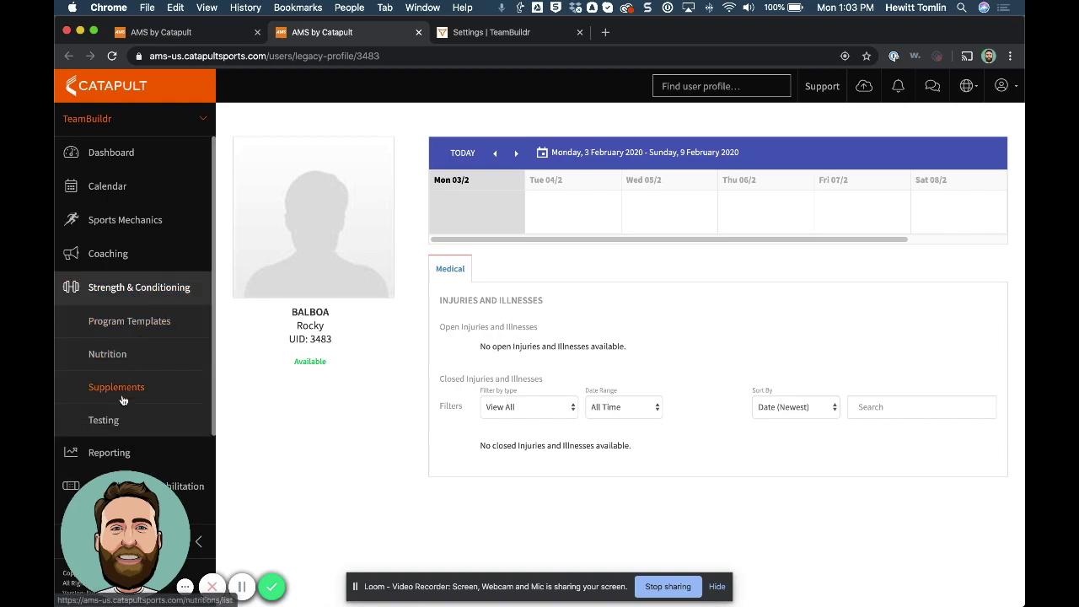
left_click(115, 421)
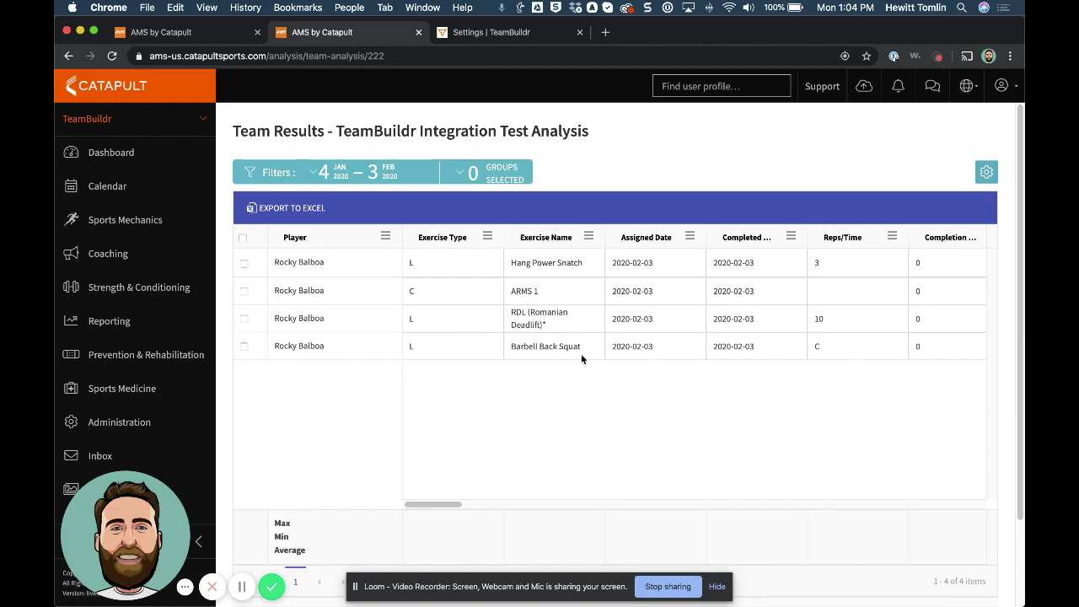
scroll(765, 330, "right", 8)
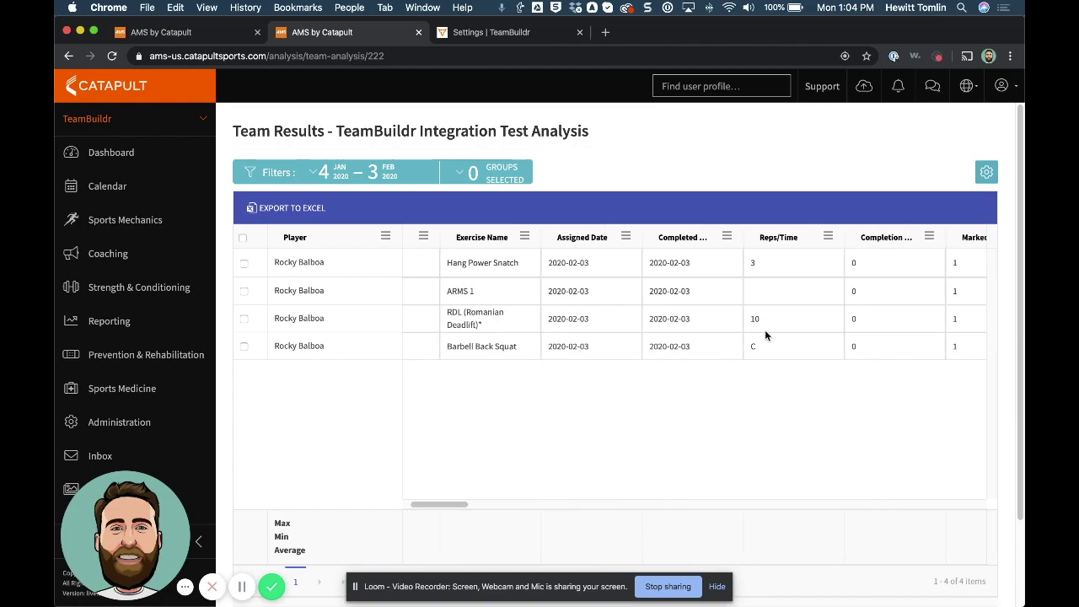
scroll(766, 333, "right", 10)
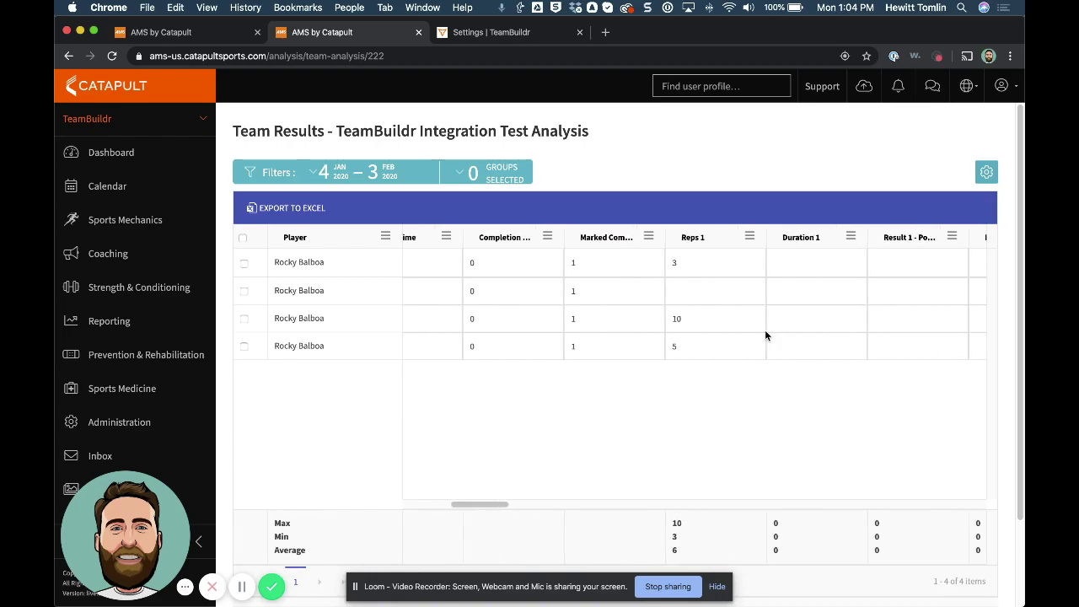
scroll(765, 336, "right", 12)
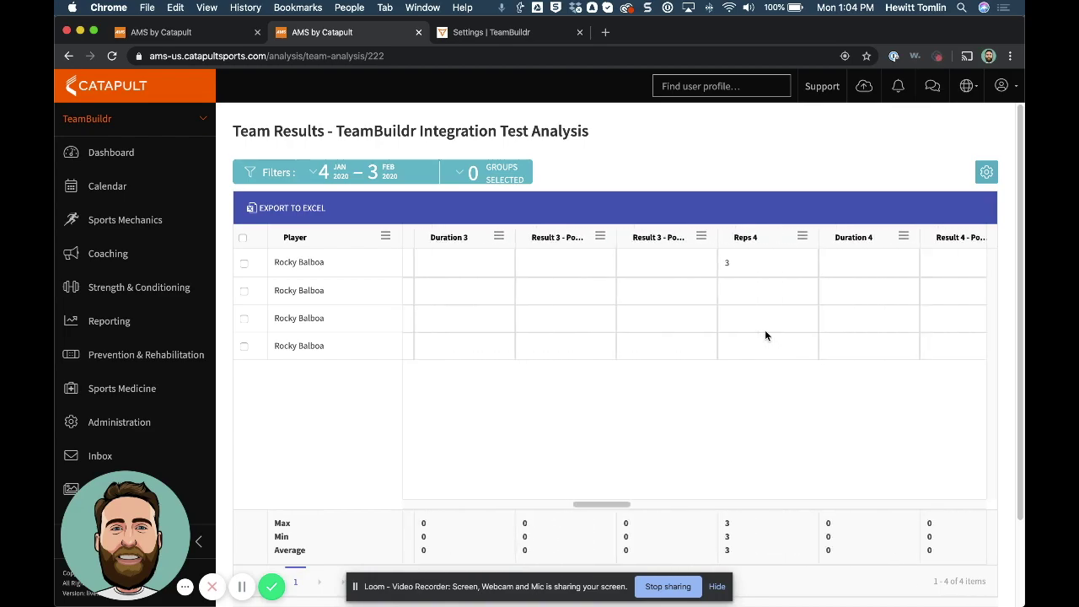
scroll(765, 336, "right", 12)
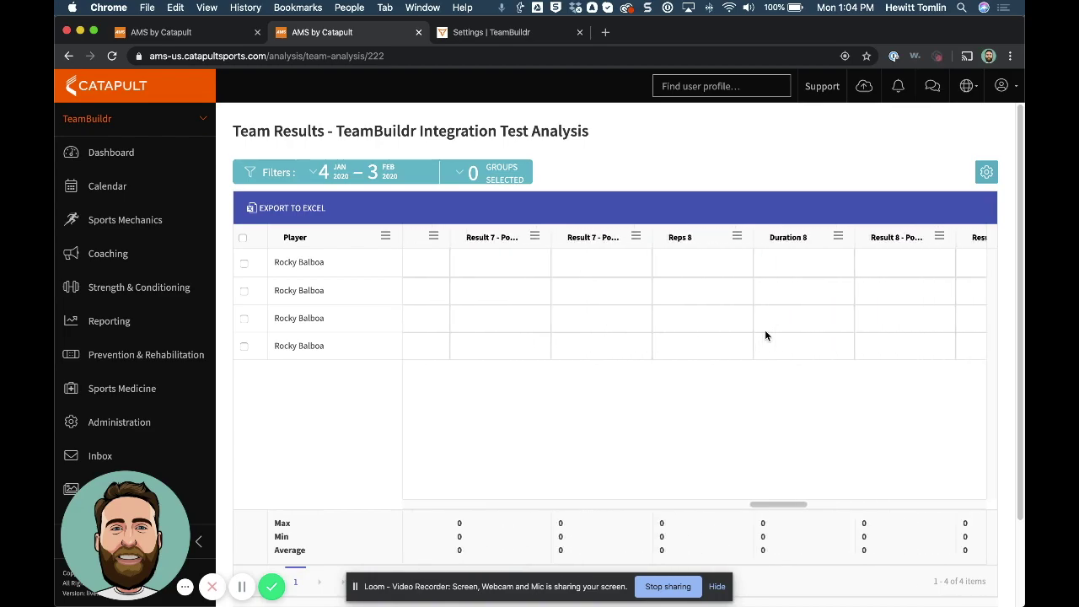
scroll(764, 336, "right", 3)
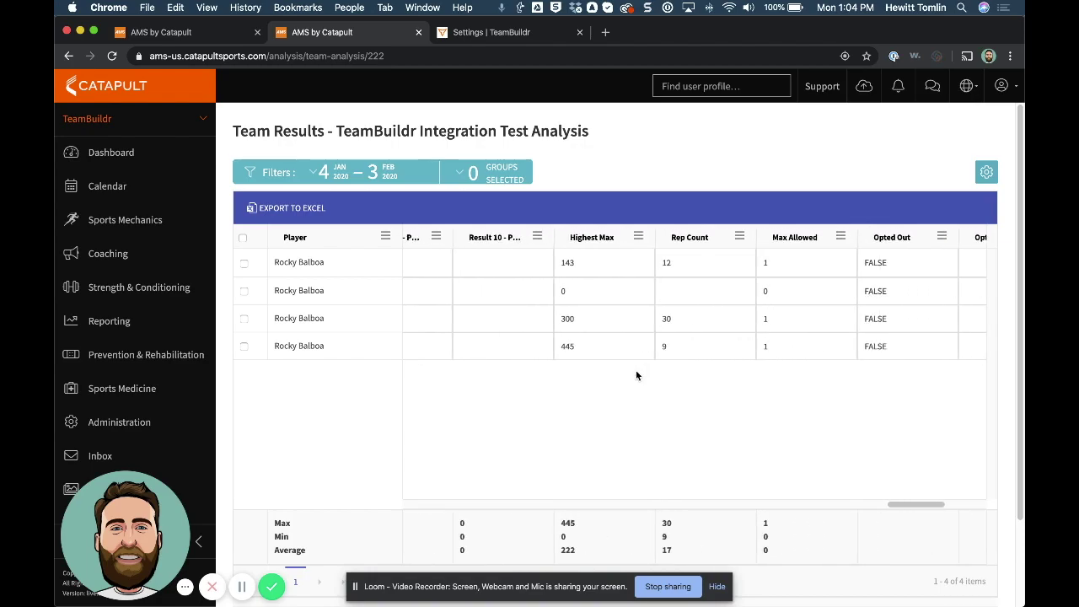
scroll(637, 376, "right", 4)
scroll(636, 375, "left", 10)
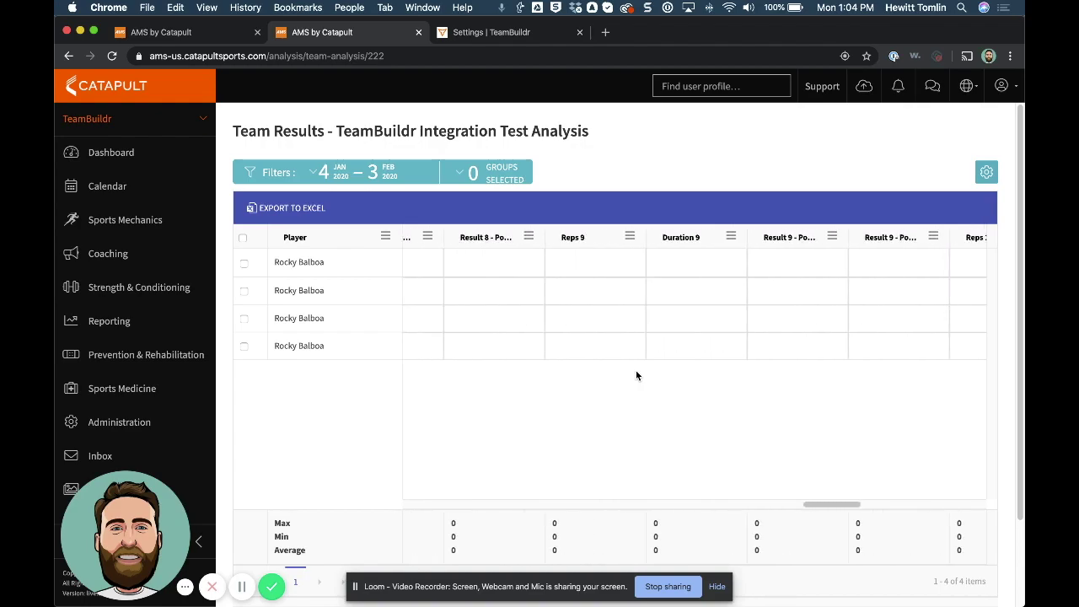
scroll(636, 375, "left", 4)
left_click(113, 323)
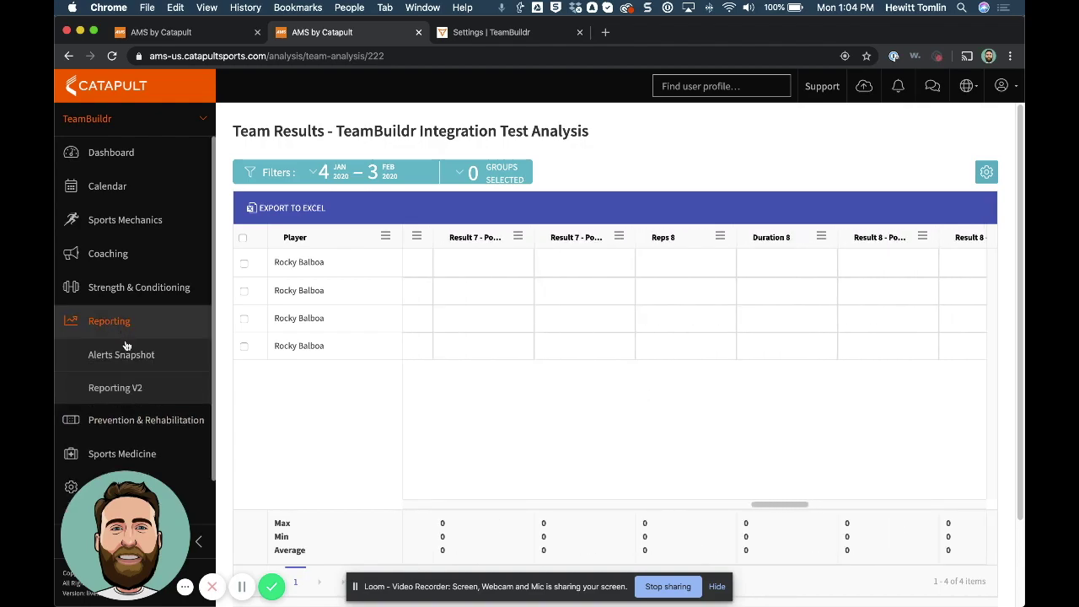
Open TeamBuildr Report from Reporting V2 and scroll through its Feb 3 sets 1–4 chart and table
left_click(115, 388)
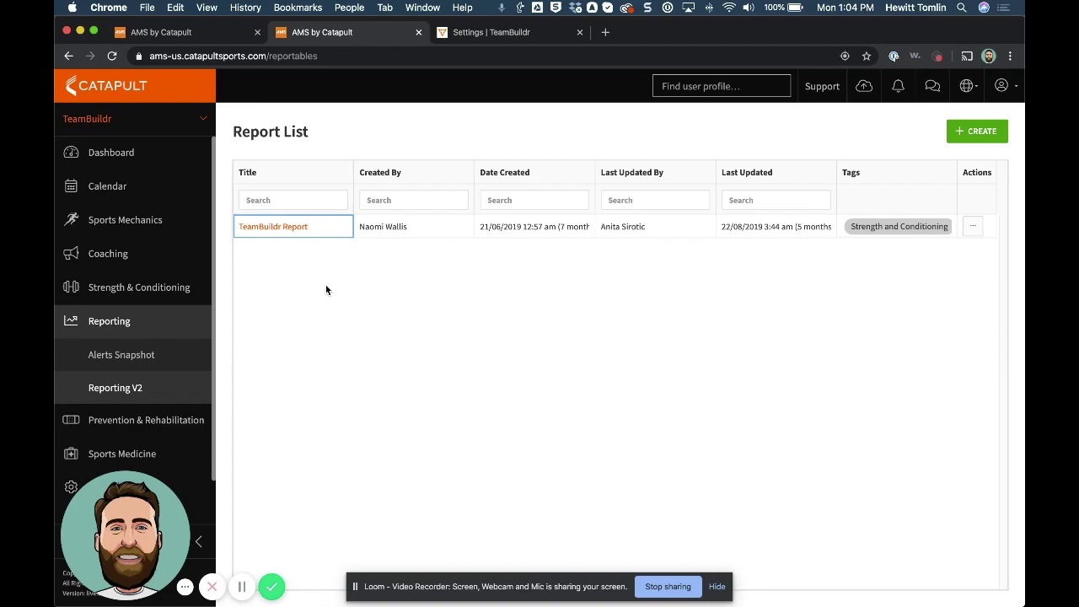
left_click(294, 234)
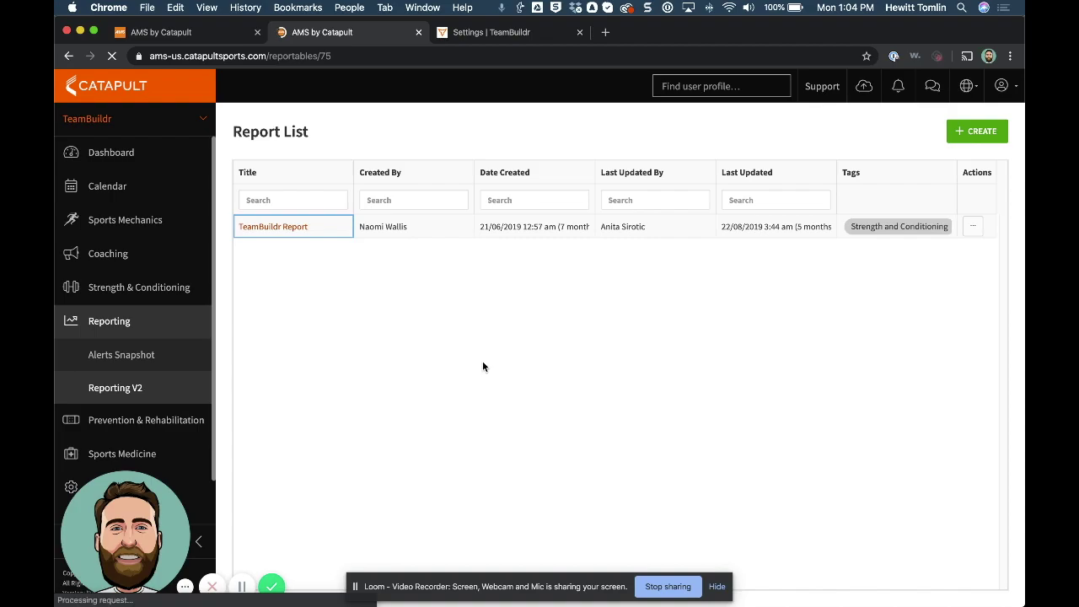
scroll(554, 364, "down", 3)
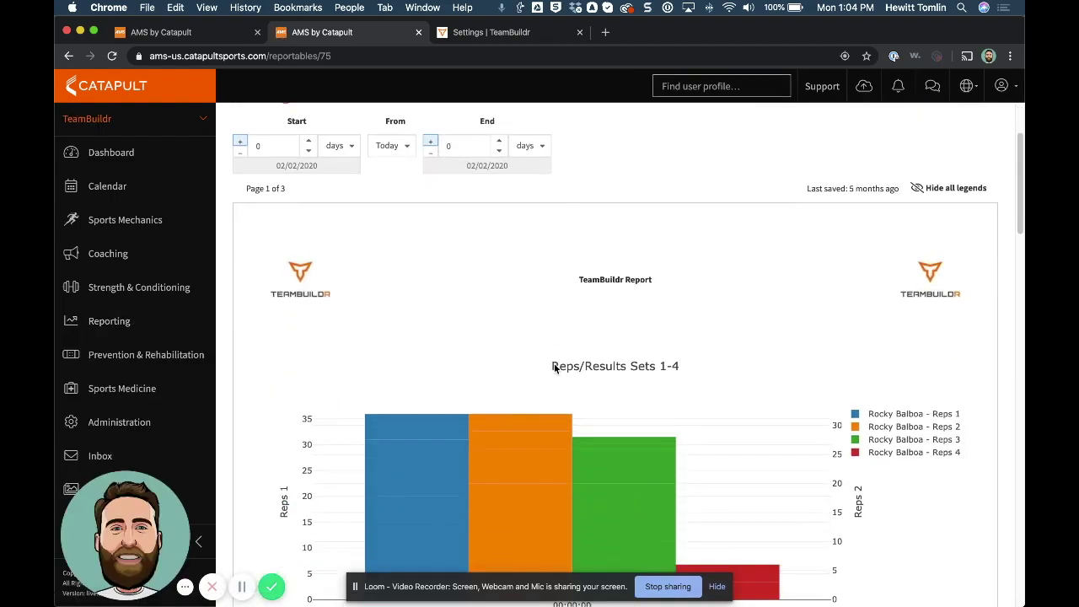
scroll(555, 369, "down", 3)
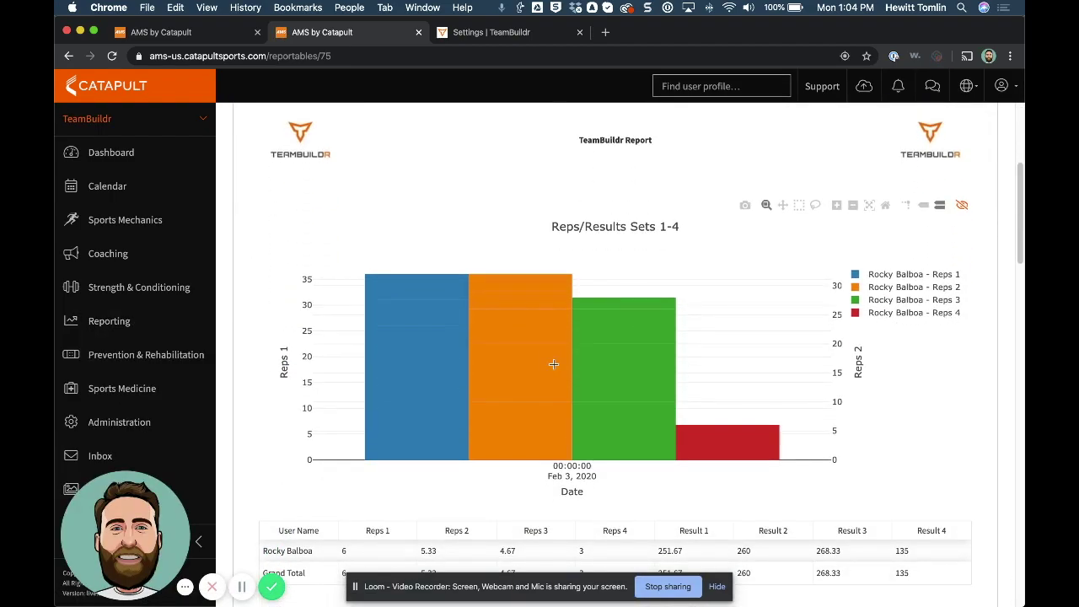
scroll(553, 364, "down", 2)
scroll(555, 368, "up", 1)
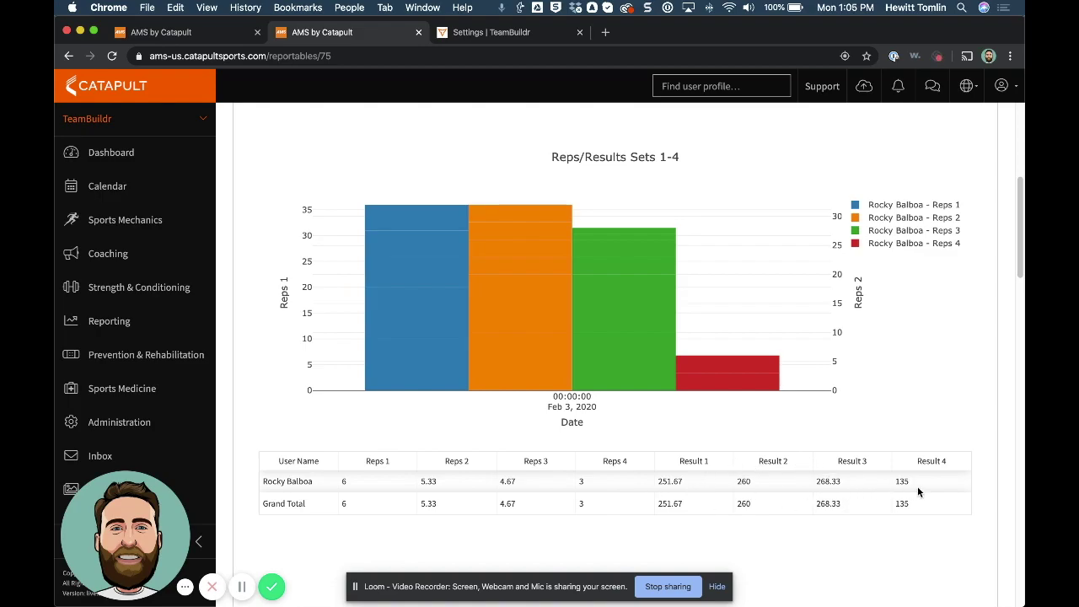
scroll(760, 389, "up", 2)
scroll(760, 388, "up", 2)
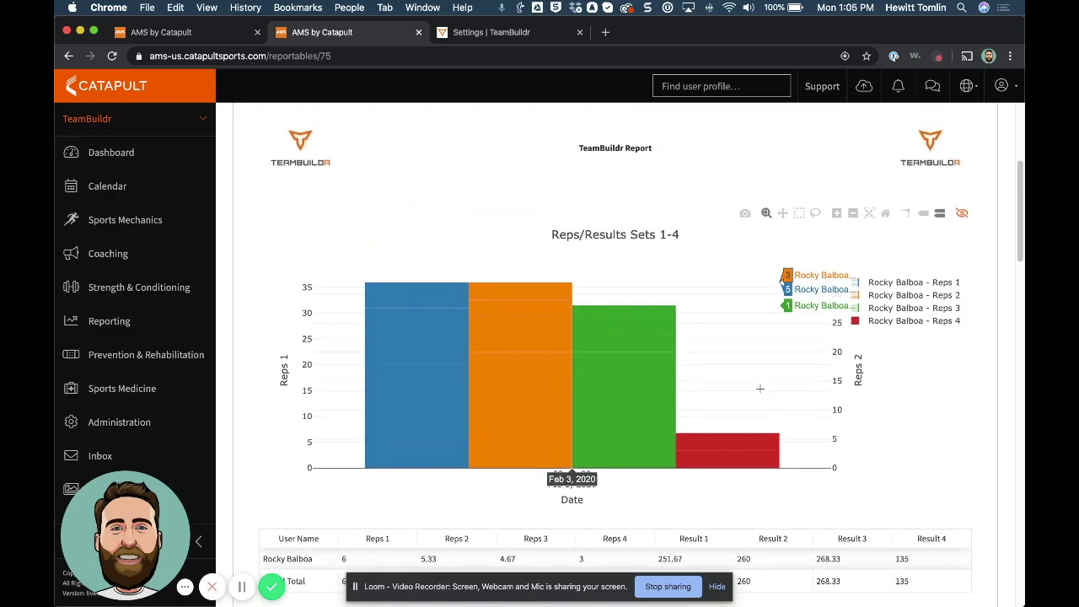
key("ctrl+Up")
left_click(540, 160)
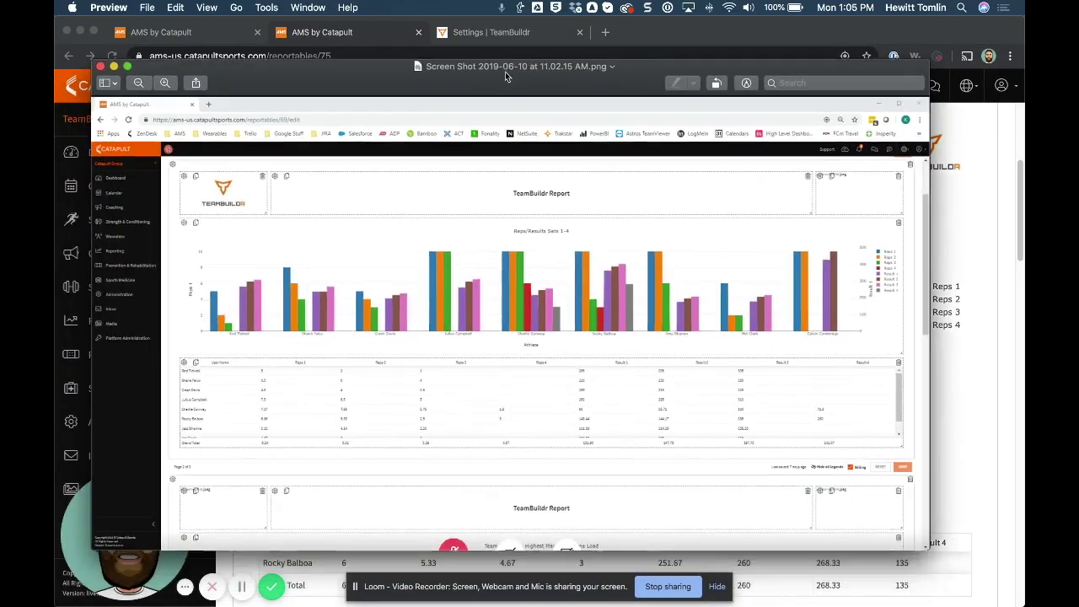
Move and enlarge the Preview screenshot of the multi-athlete TeamBuildr Report, then close it
left_click_drag(505, 72, 455, 30)
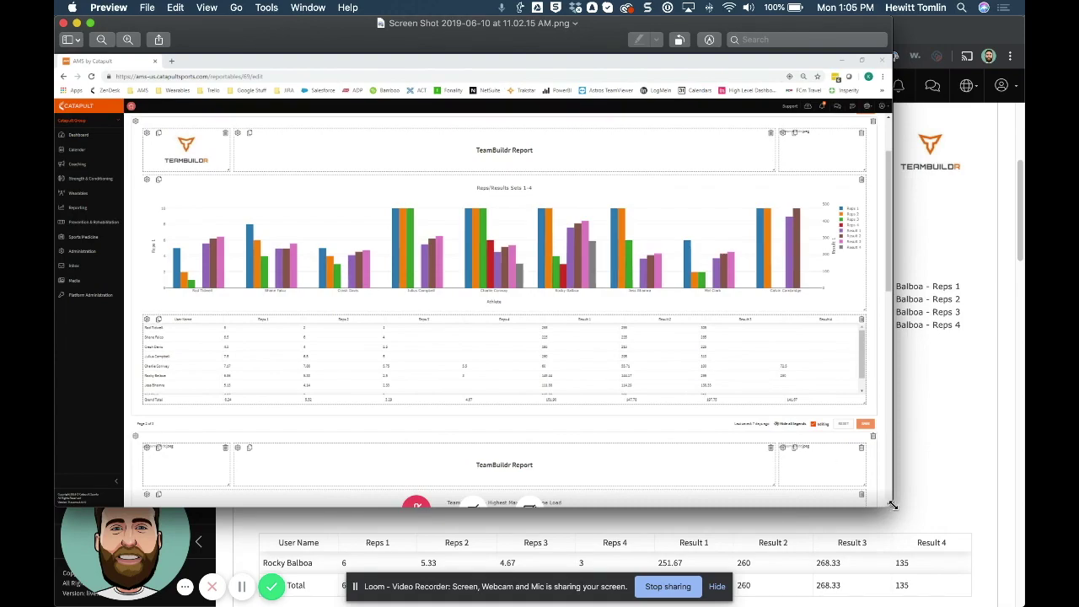
left_click_drag(891, 506, 1025, 606)
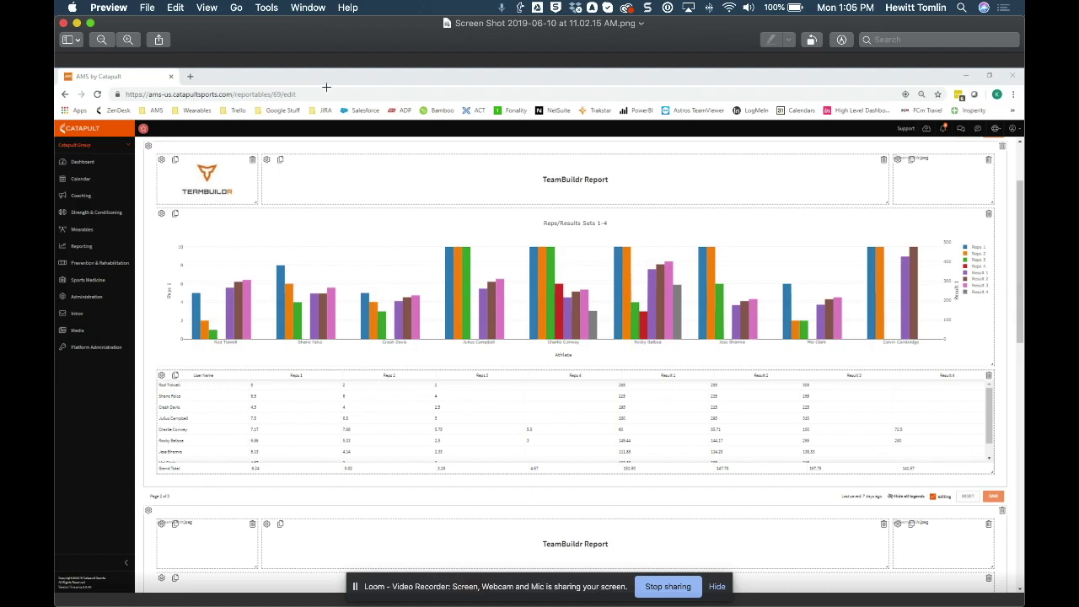
left_click(63, 22)
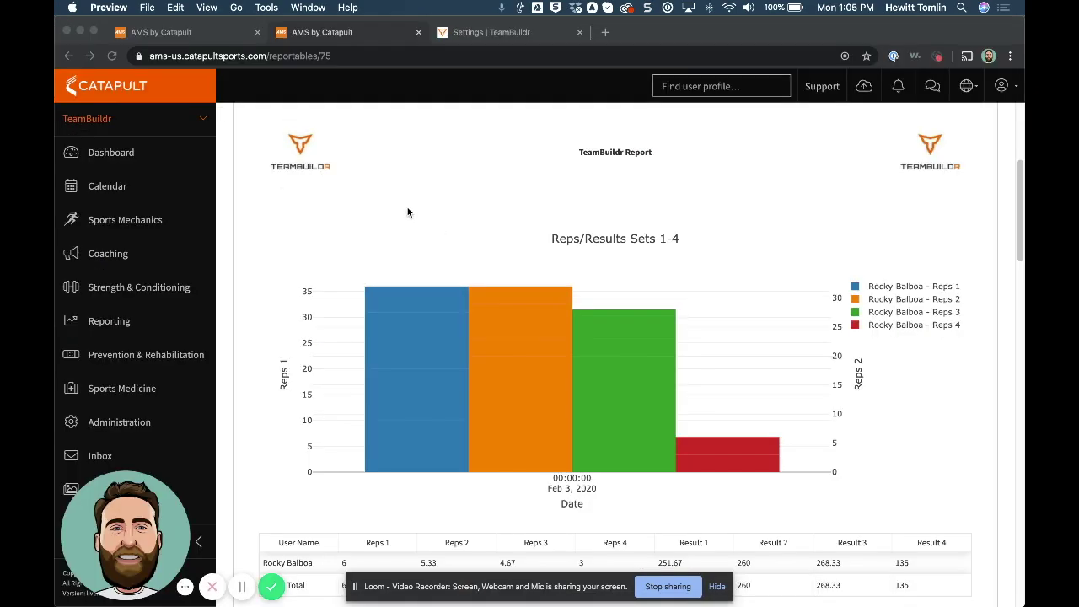
Scroll the report to the top and return to TeamBuildr's Integrations settings tab
scroll(403, 200, "up", 6)
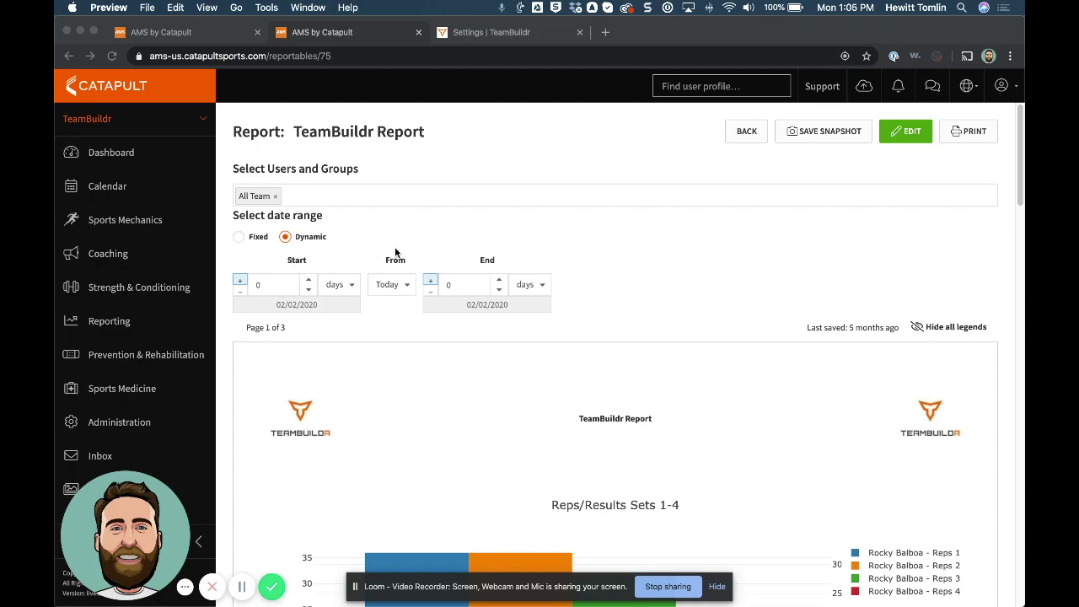
left_click(477, 33)
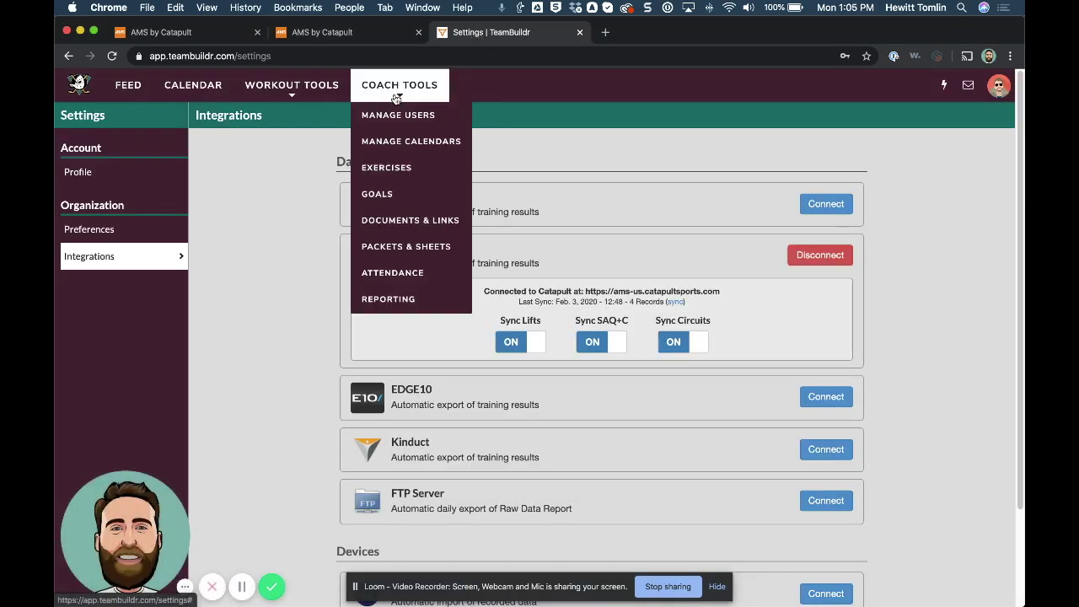
Look up the athlete's email in TeamBuildr's athlete list, then return to the Catapult TeamBuildr Report
left_click(397, 115)
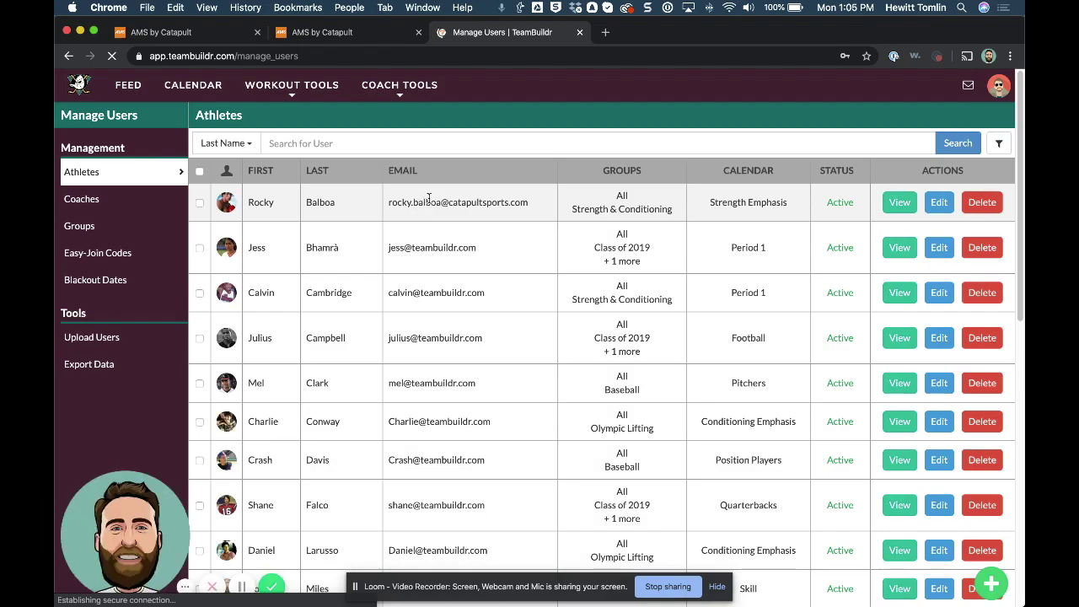
left_click_drag(388, 202, 535, 210)
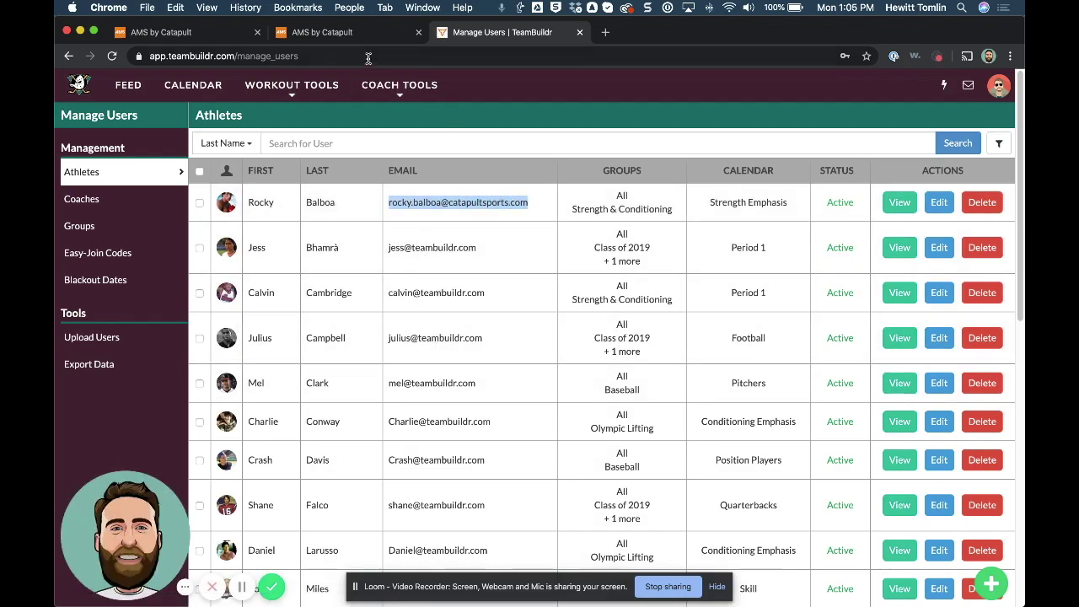
left_click(353, 37)
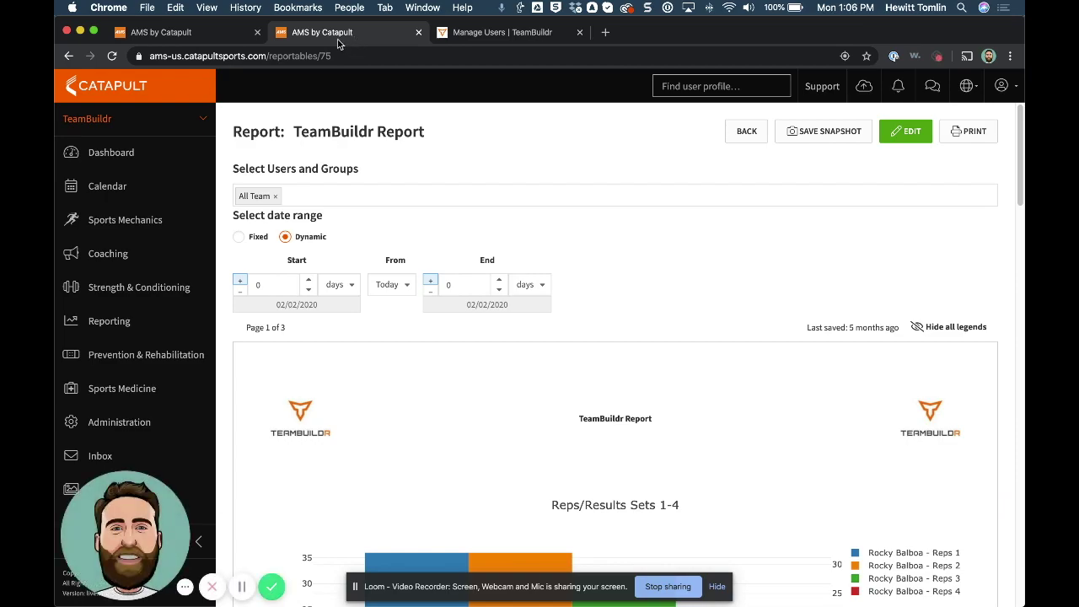